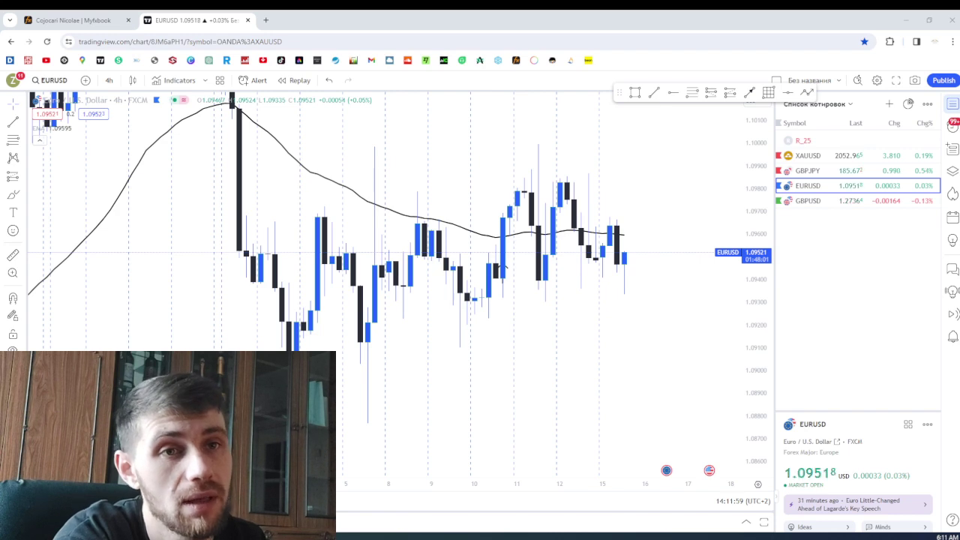
Step: Bring up the Myfxbook account portfolio page with its growth chart and trading periods table
click(89, 20)
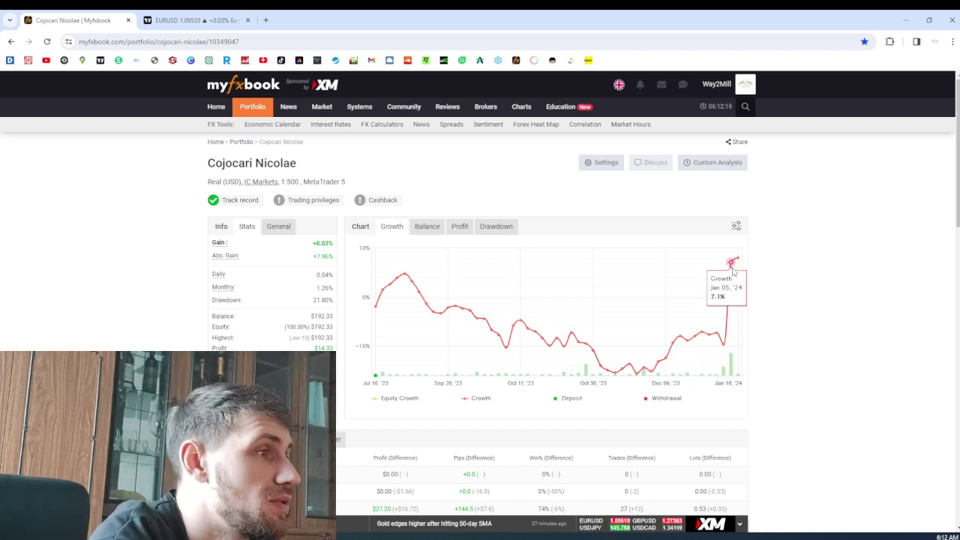
mouse_move(733, 260)
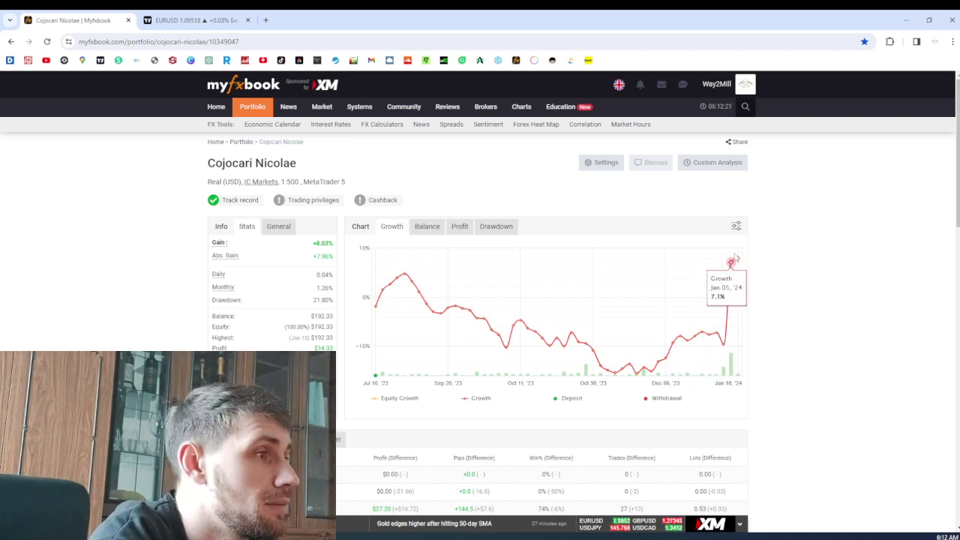
scroll(675, 338, down, 2)
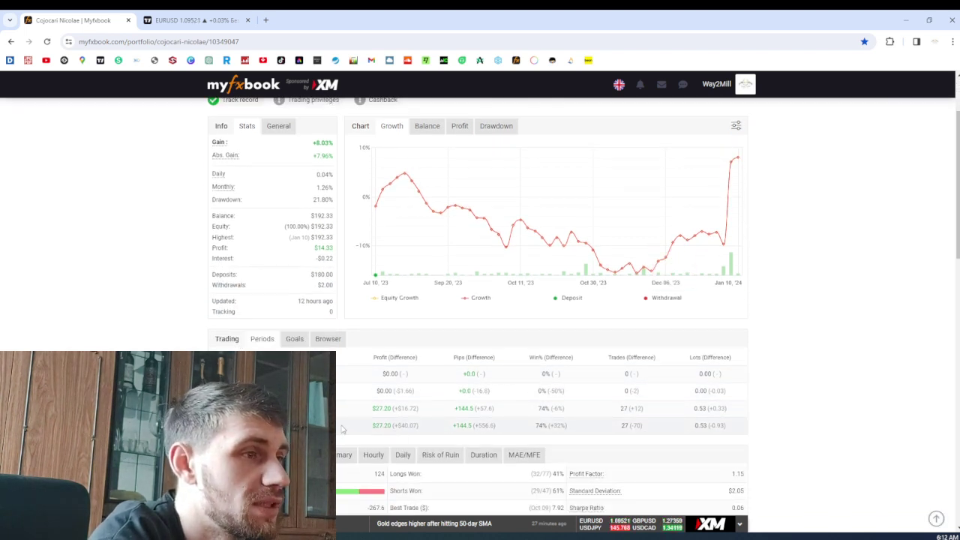
scroll(342, 428, down, 1)
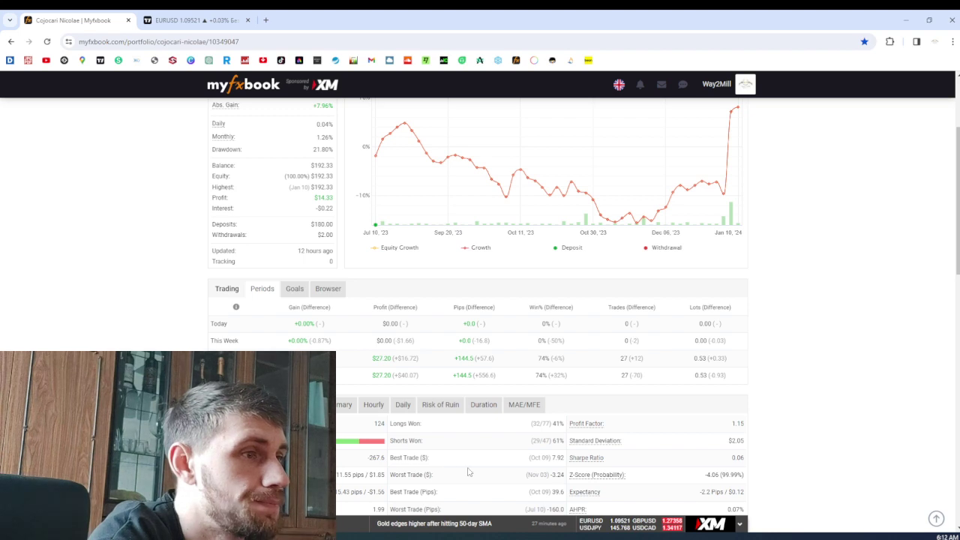
scroll(462, 464, down, 2)
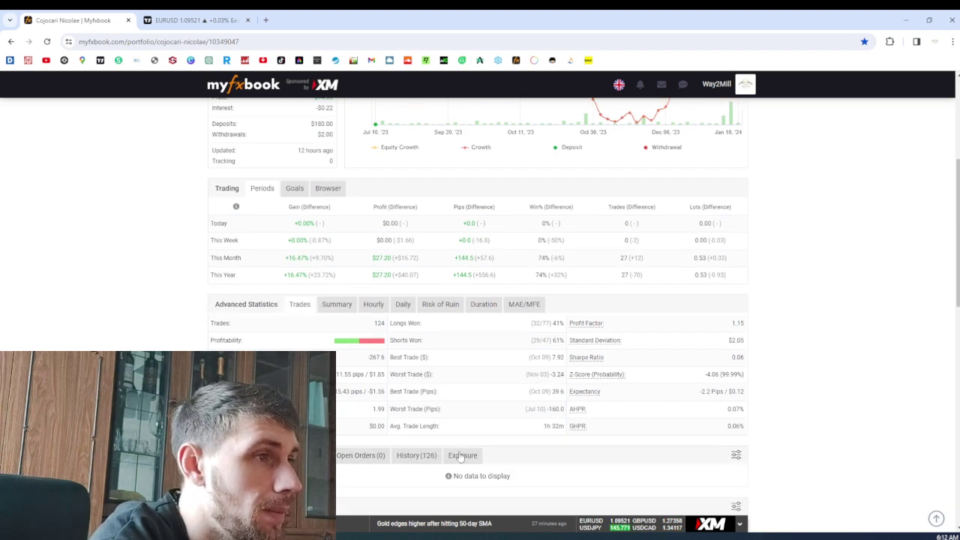
scroll(460, 453, up, 1)
scroll(461, 403, up, 2)
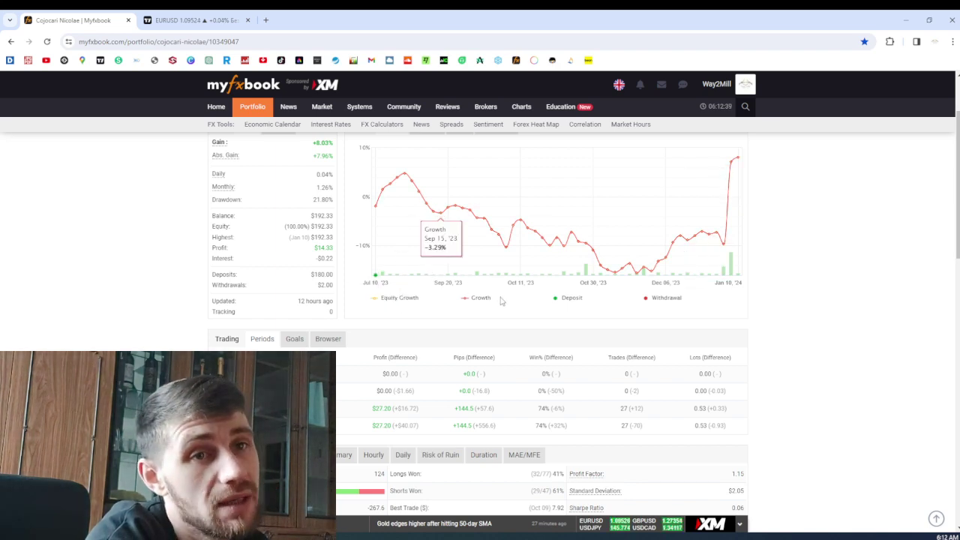
scroll(498, 315, up, 2)
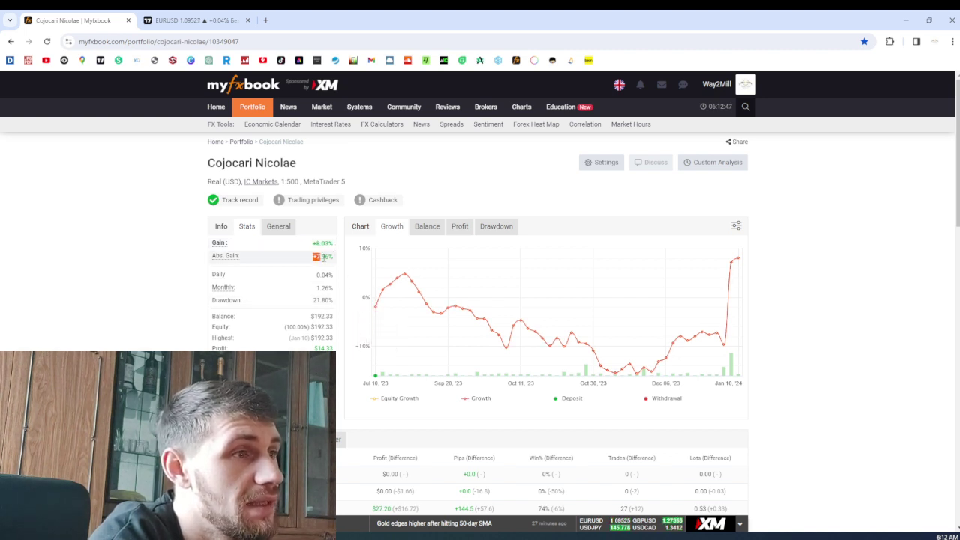
scroll(336, 263, down, 3)
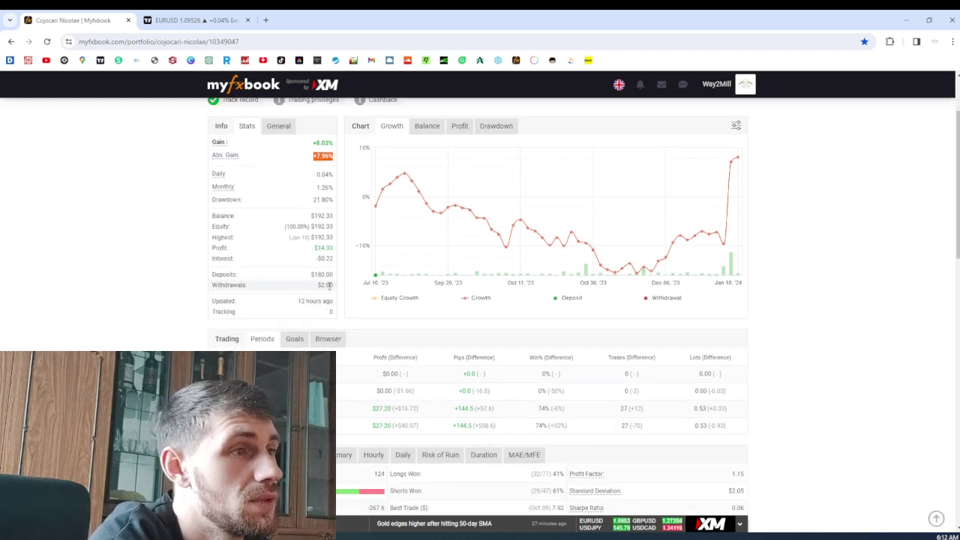
scroll(347, 291, up, 3)
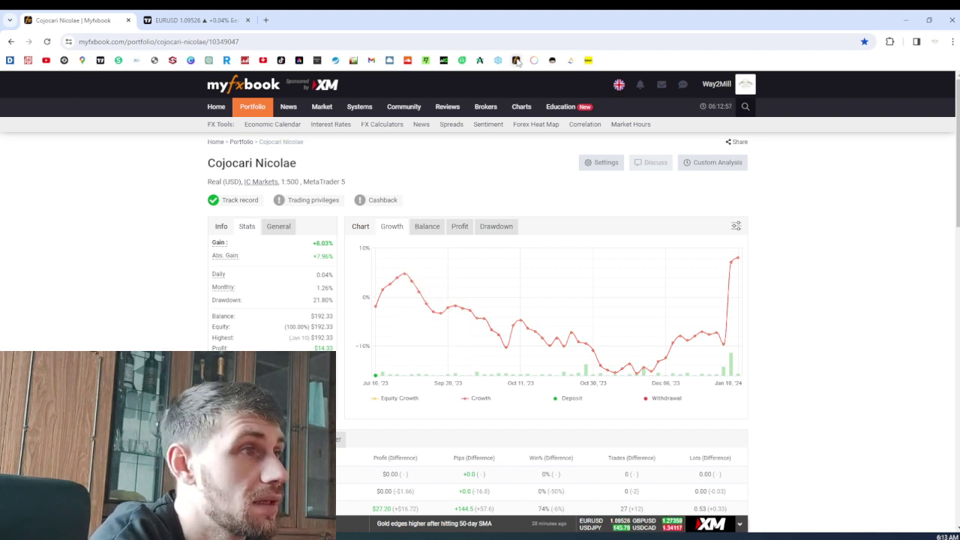
Step: Reload the Myfxbook portfolio page and dismiss the ad-blocker notice
key(F5)
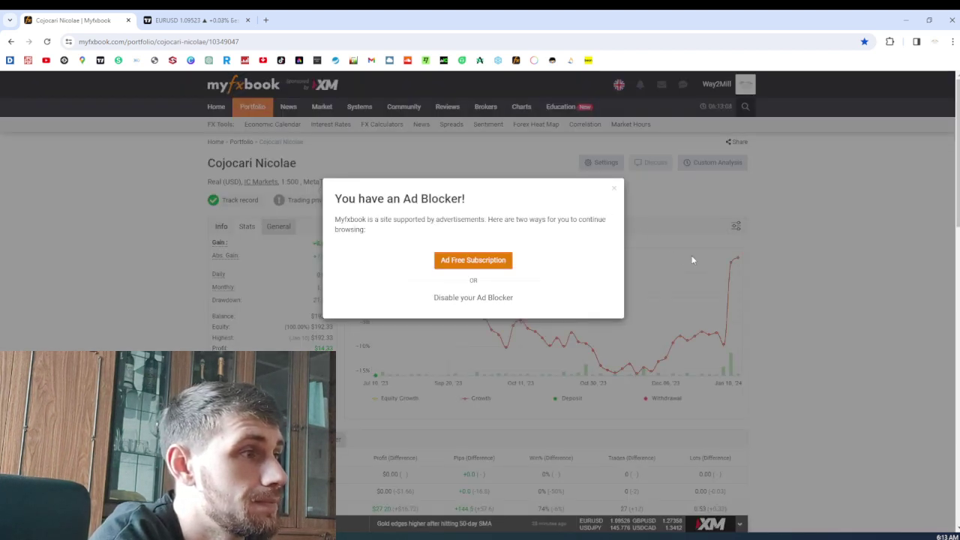
click(615, 190)
mouse_move(549, 345)
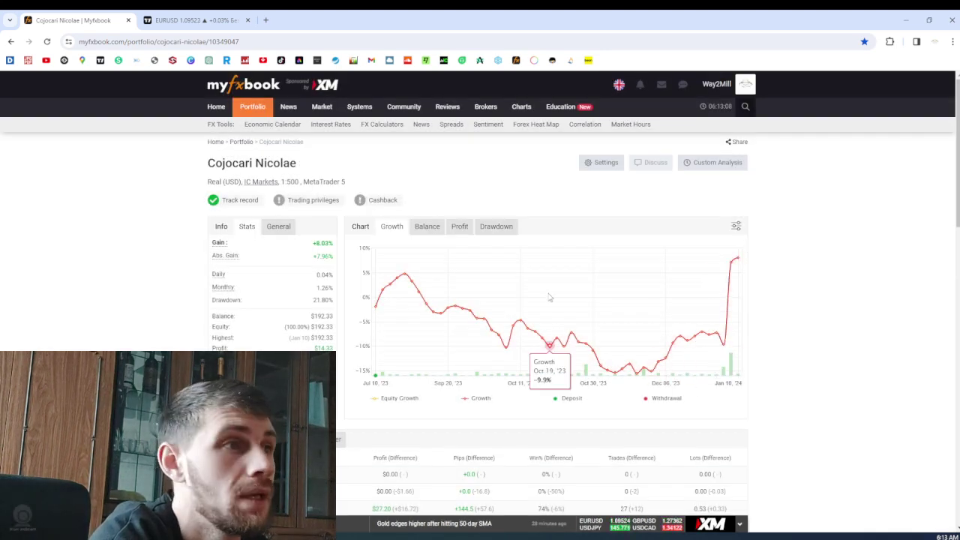
Step: Return to the EURUSD 4-hour chart and reposition candles to reveal the earlier highs
click(195, 20)
scroll(594, 291, down, 3)
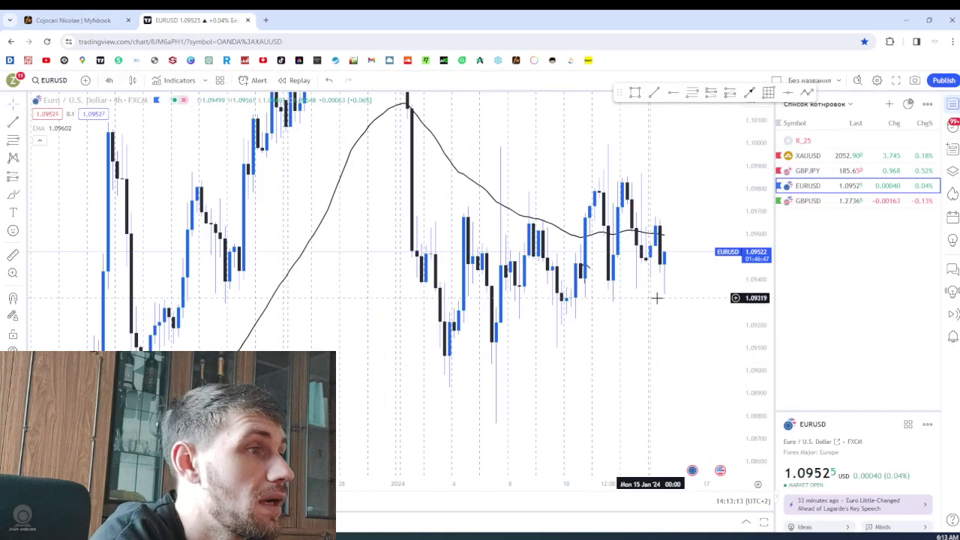
scroll(569, 315, down, 2)
drag(552, 327, 480, 322)
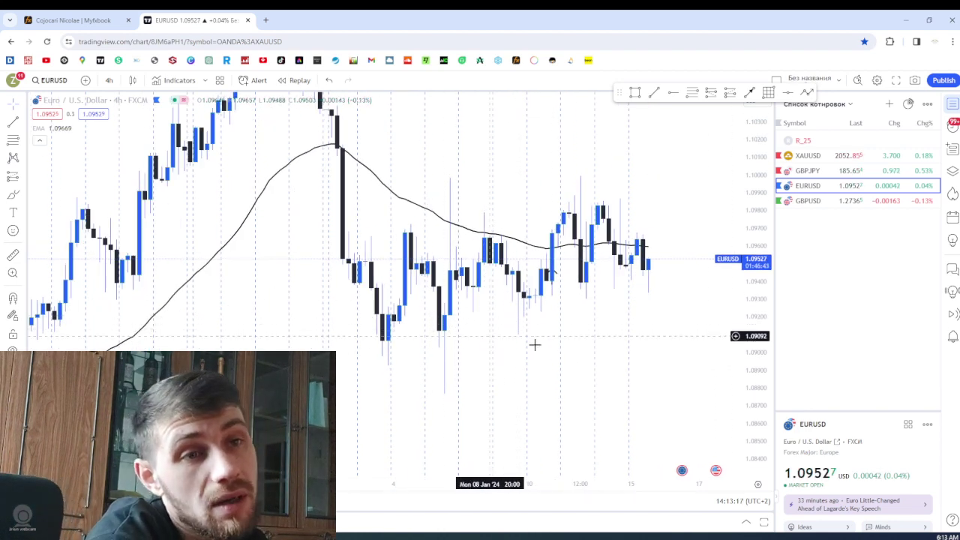
mouse_move(570, 382)
mouse_down()
mouse_move(545, 395)
mouse_move(564, 341)
mouse_move(563, 367)
mouse_up()
drag(763, 352, 764, 311)
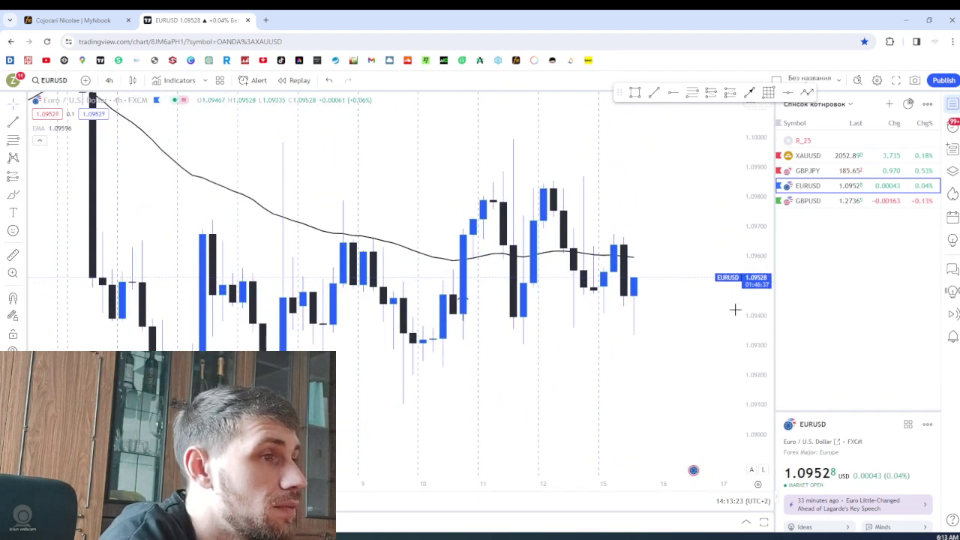
scroll(704, 323, down, 3)
scroll(705, 359, up, 2)
drag(705, 369, 660, 370)
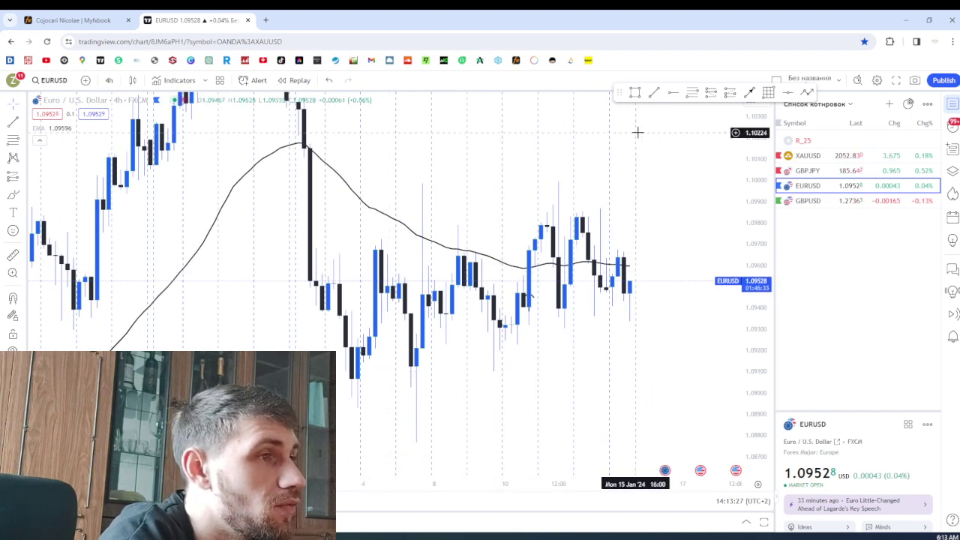
drag(637, 143, 637, 248)
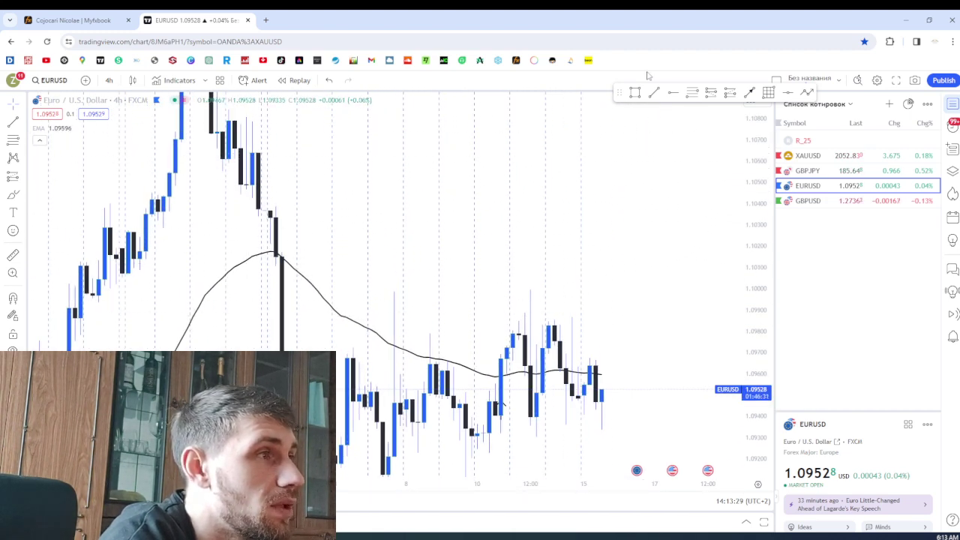
Step: Draw a grey rectangle zone across the earlier EURUSD highs near 1.106
click(624, 92)
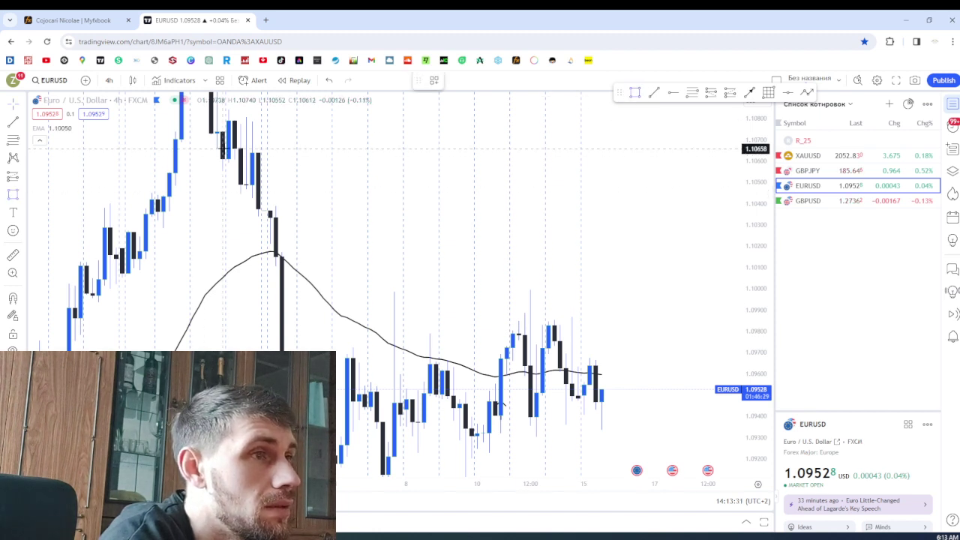
drag(180, 148, 740, 156)
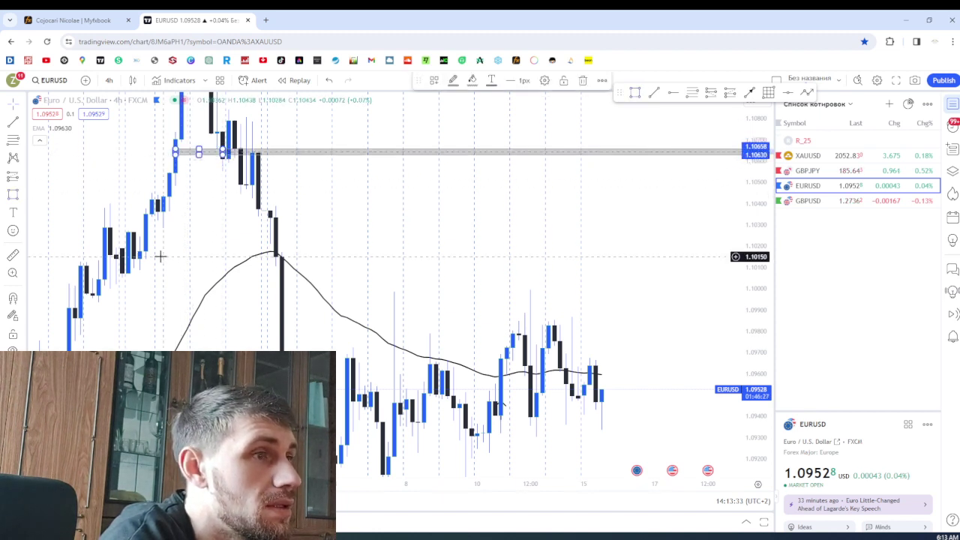
drag(398, 510, 342, 386)
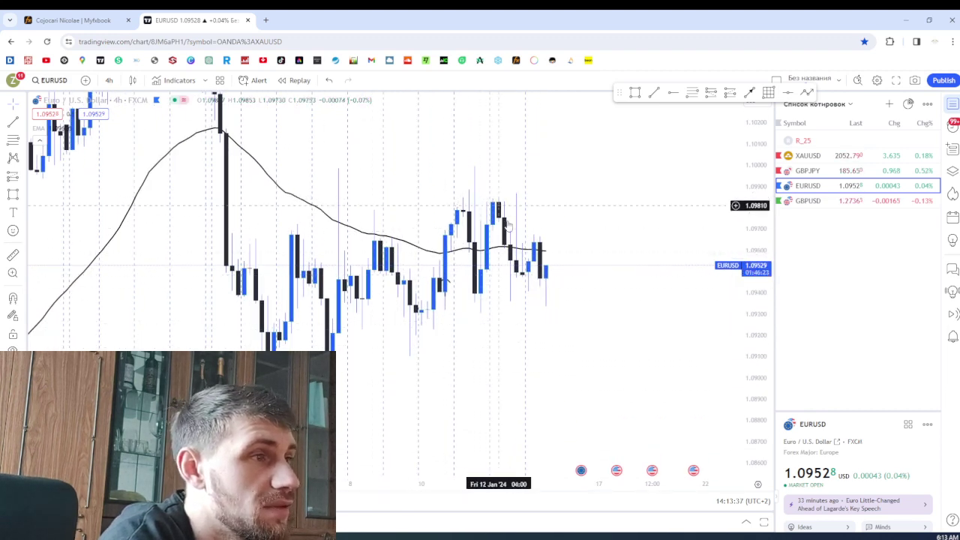
Step: Draw a rising arrow toward the latest candles, then delete it
click(654, 92)
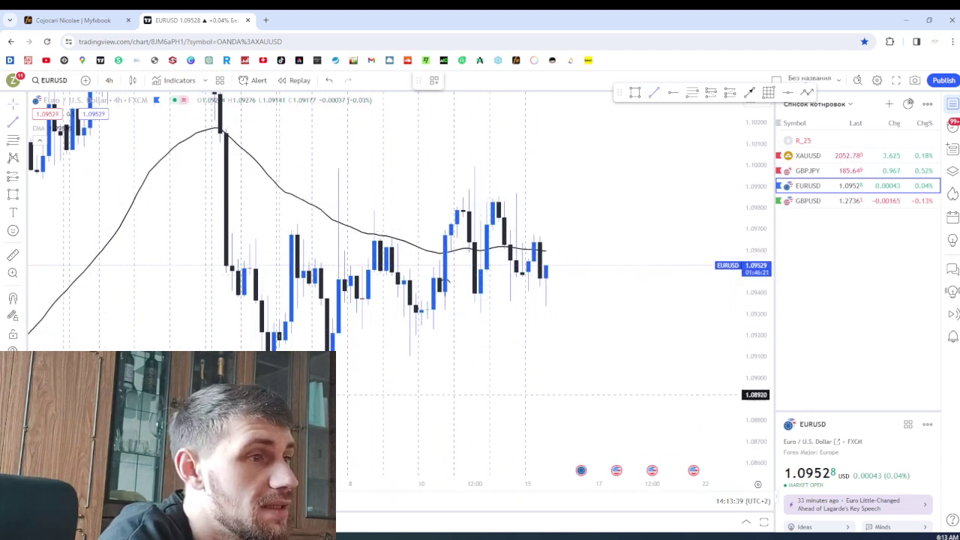
drag(338, 373, 540, 291)
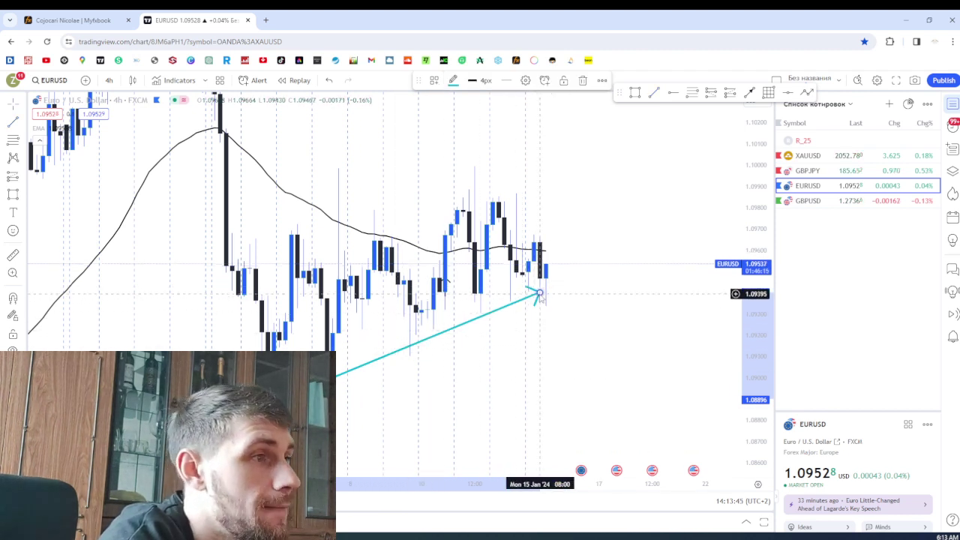
click(583, 81)
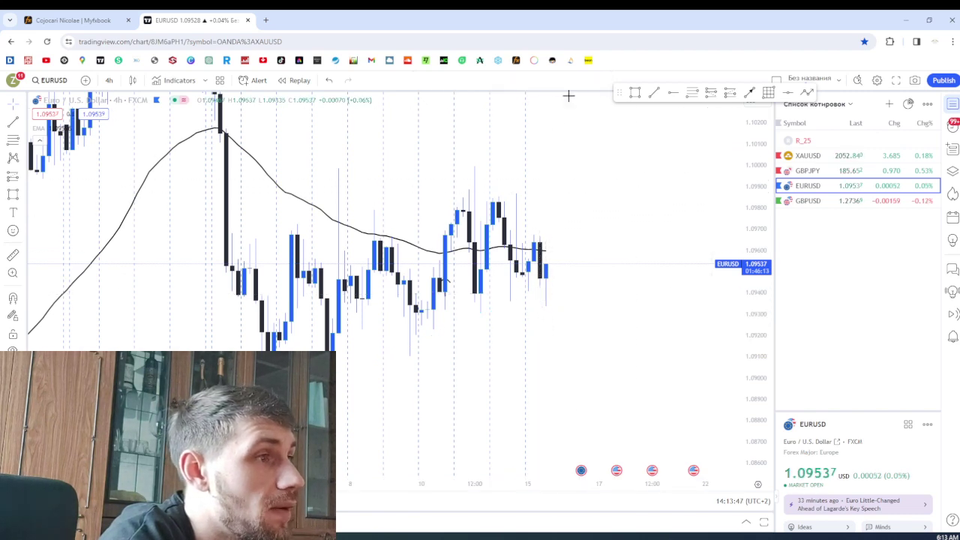
scroll(642, 344, down, 3)
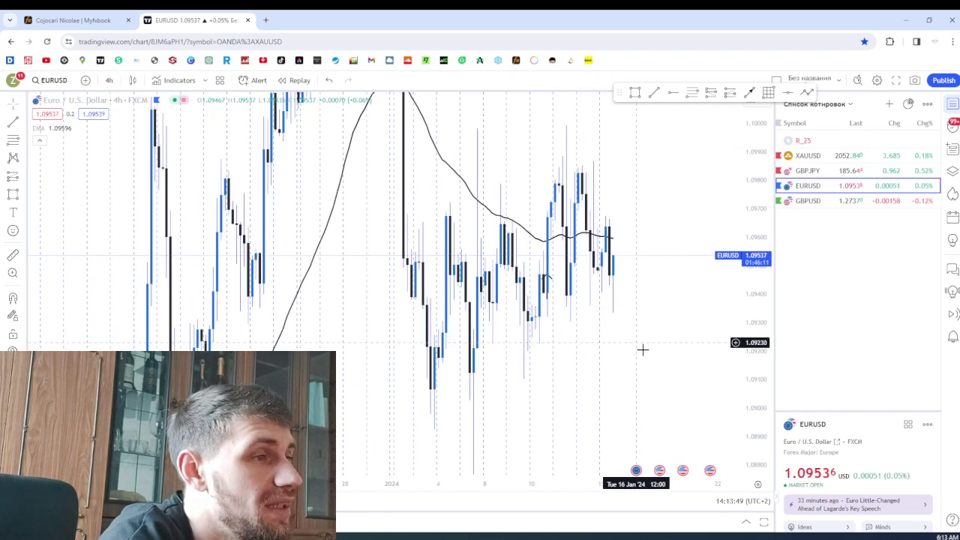
scroll(642, 344, down, 2)
scroll(525, 338, down, 2)
scroll(510, 359, down, 2)
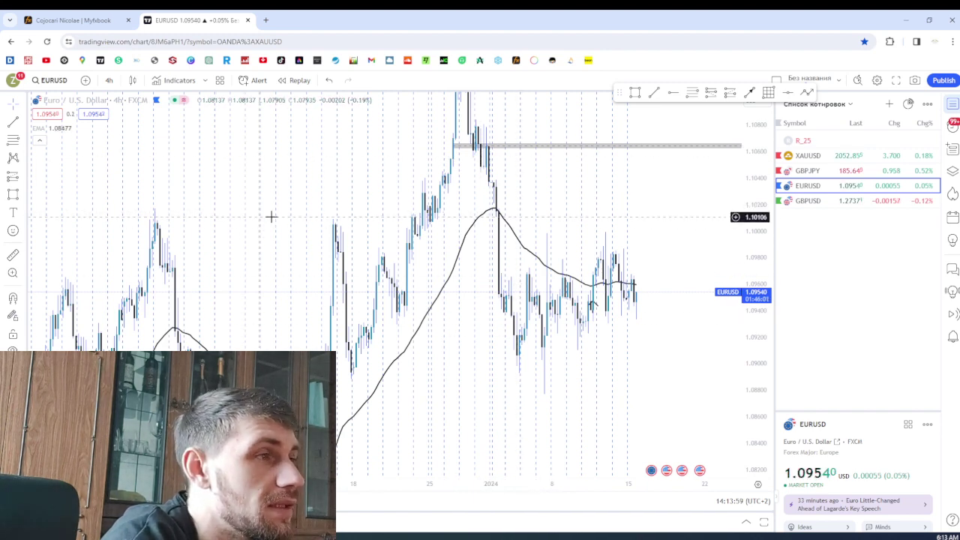
drag(539, 337, 425, 341)
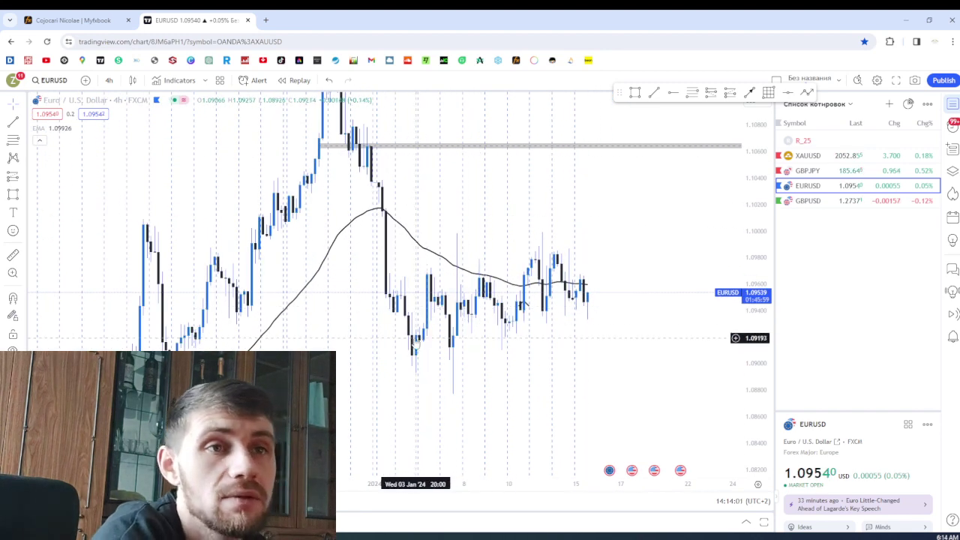
scroll(335, 336, up, 1)
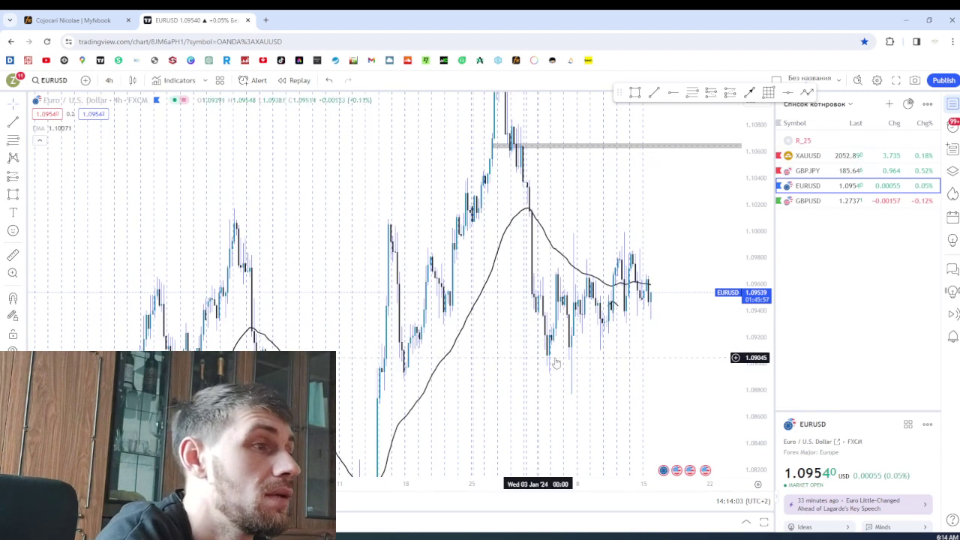
scroll(375, 360, up, 1)
scroll(405, 374, up, 1)
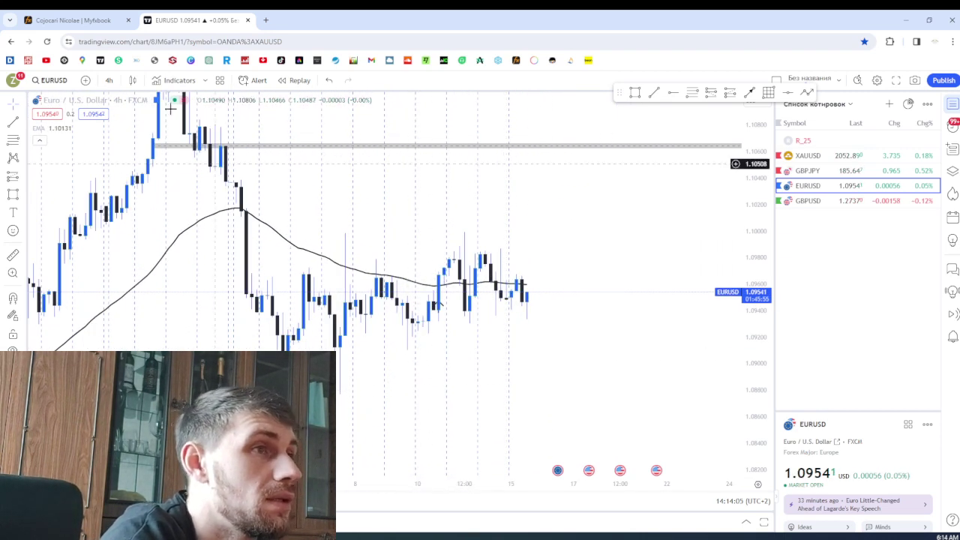
Step: Review Myfxbook advanced statistics, toggling the per-currency Summary view and back to Trades
click(73, 20)
scroll(557, 301, down, 2)
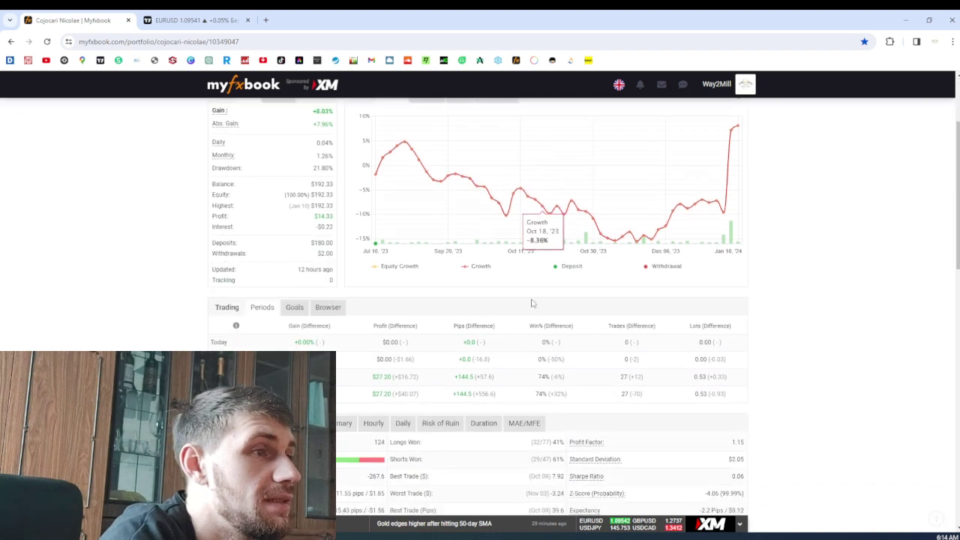
scroll(525, 300, down, 1)
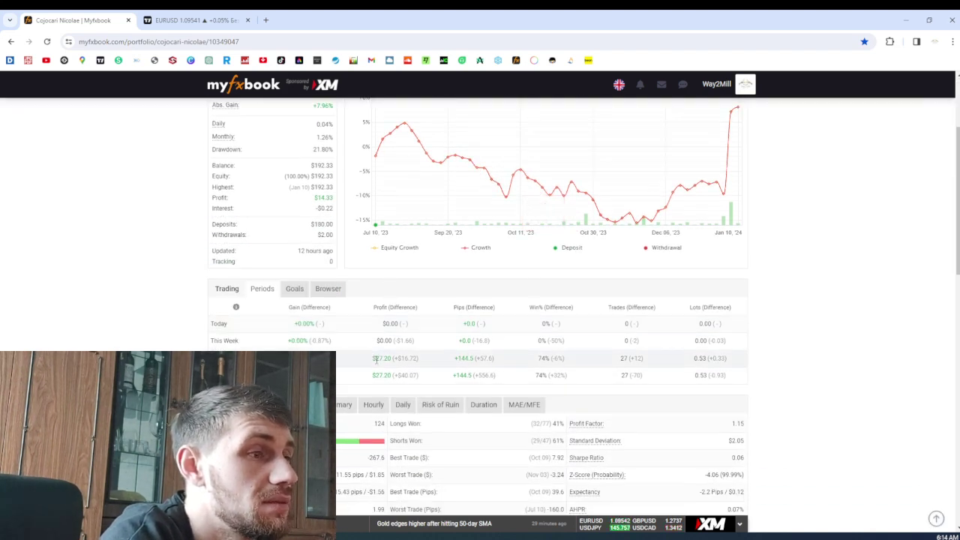
scroll(369, 354, down, 5)
scroll(450, 345, down, 5)
scroll(577, 336, down, 5)
scroll(578, 336, up, 5)
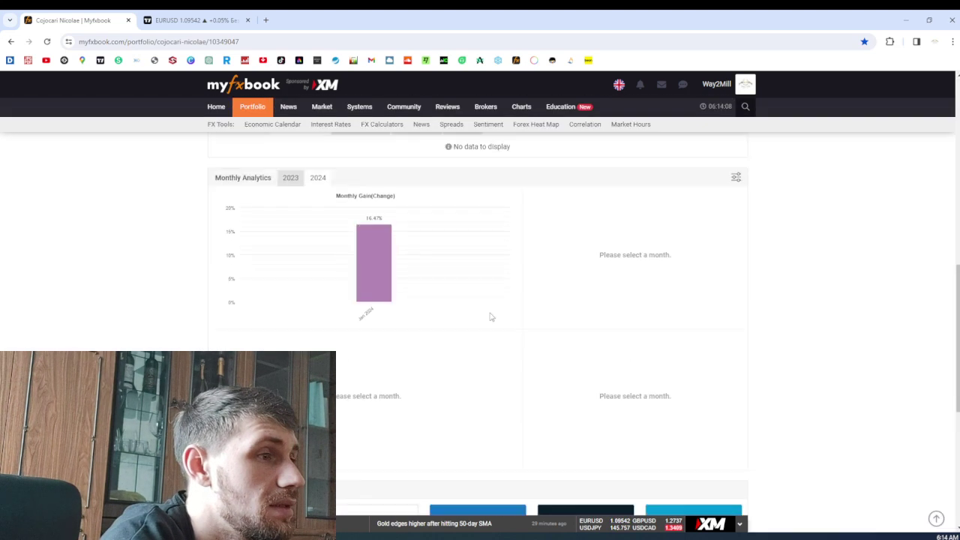
scroll(554, 360, down, 5)
scroll(570, 334, up, 5)
scroll(570, 335, up, 1)
scroll(684, 400, up, 3)
scroll(684, 420, up, 3)
scroll(701, 441, up, 2)
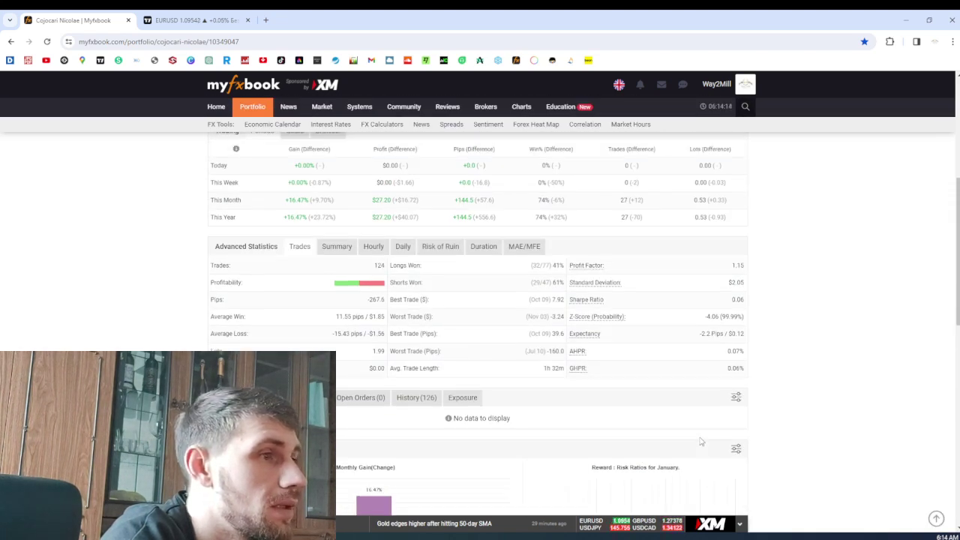
scroll(600, 375, up, 2)
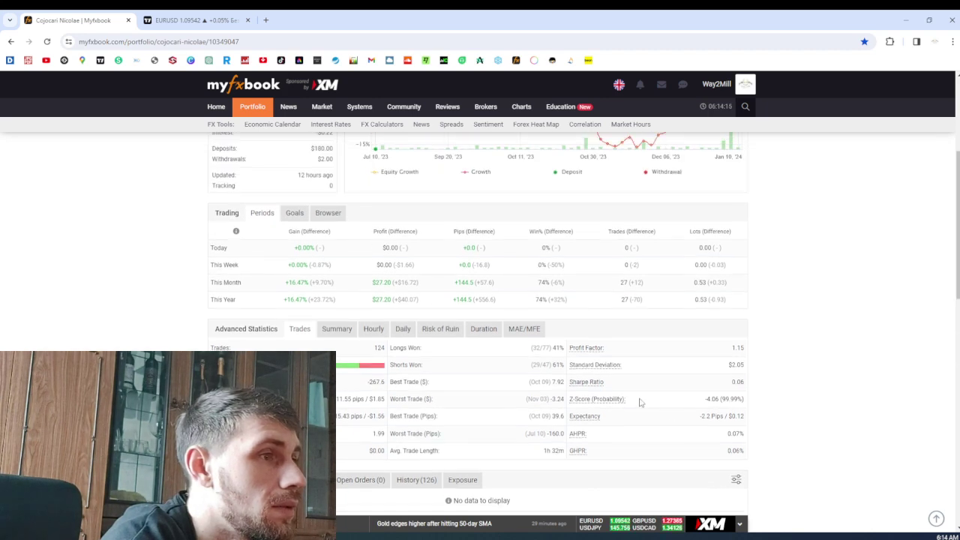
click(336, 330)
scroll(525, 337, down, 5)
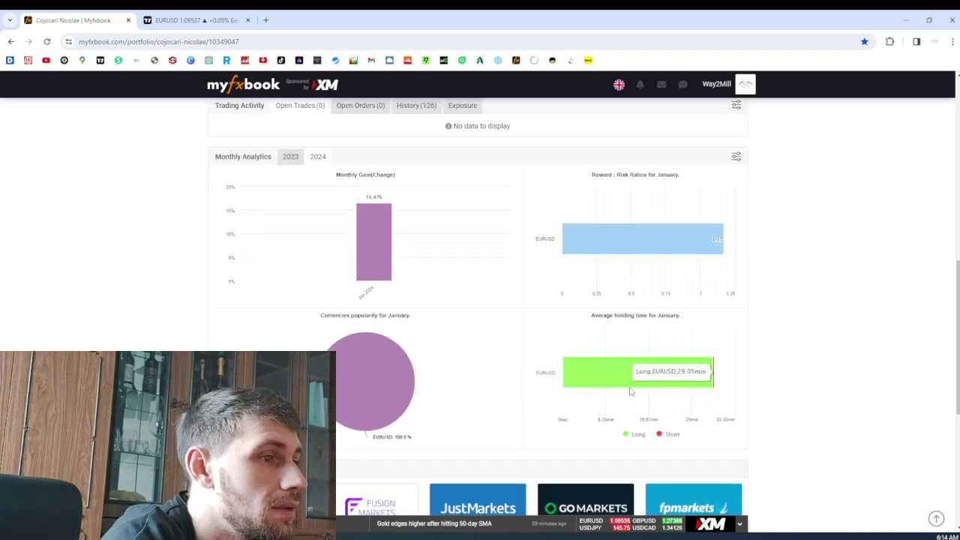
scroll(600, 375, down, 3)
scroll(630, 393, up, 3)
scroll(630, 393, up, 3)
scroll(629, 396, up, 1)
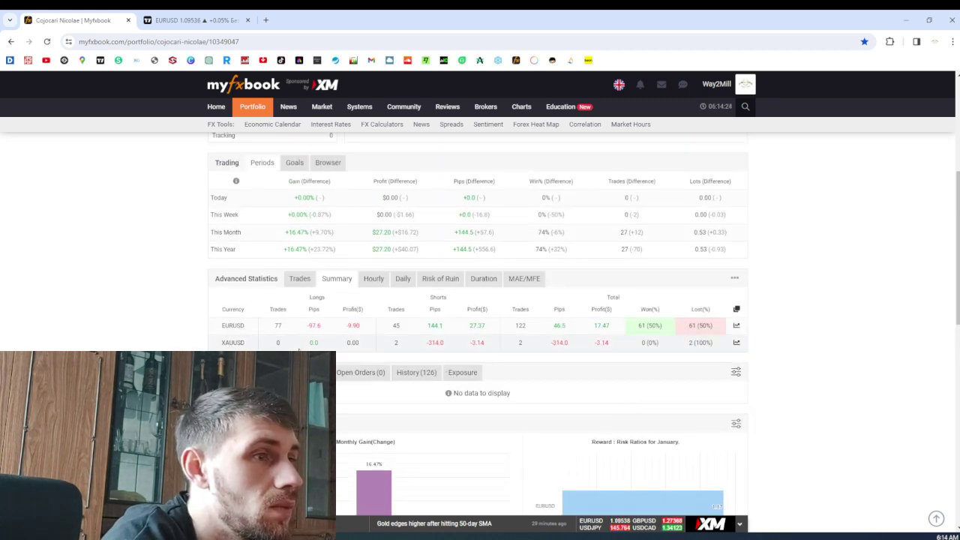
click(300, 279)
scroll(515, 357, down, 4)
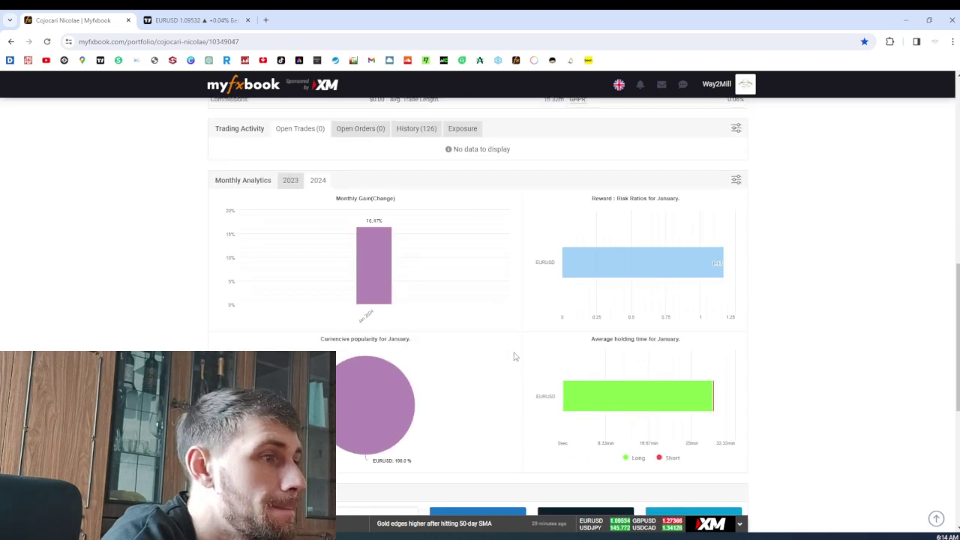
scroll(514, 356, down, 5)
scroll(513, 351, up, 5)
scroll(641, 422, up, 3)
scroll(641, 423, up, 2)
scroll(675, 435, down, 1)
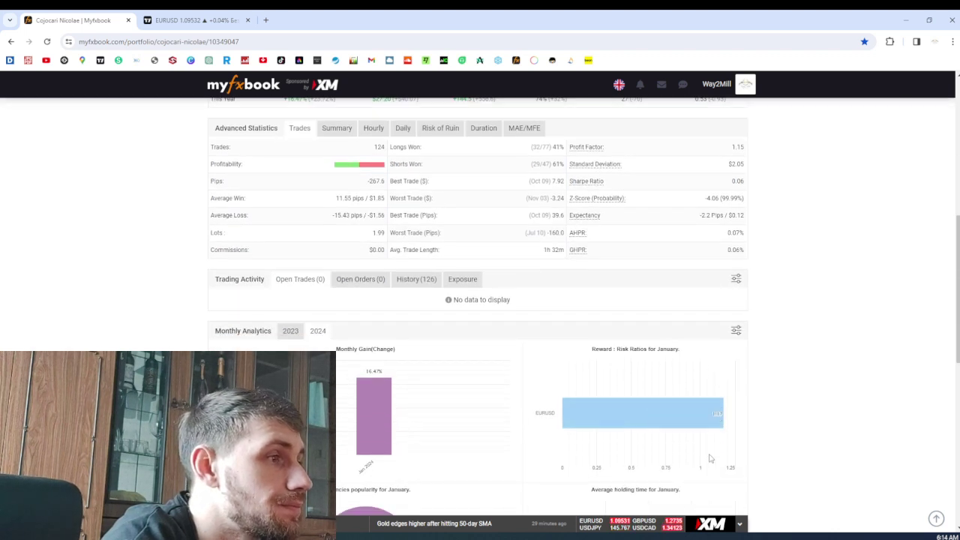
mouse_move(643, 262)
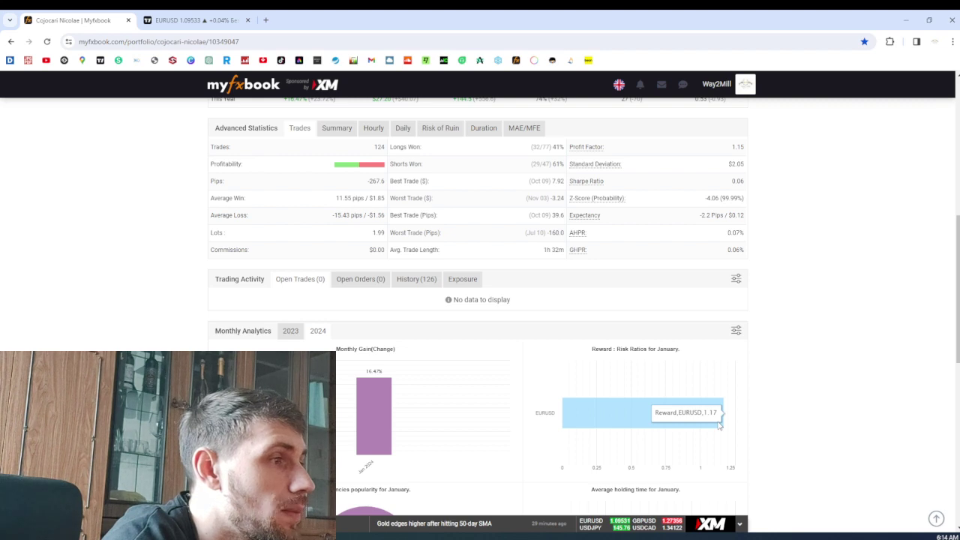
scroll(719, 423, down, 3)
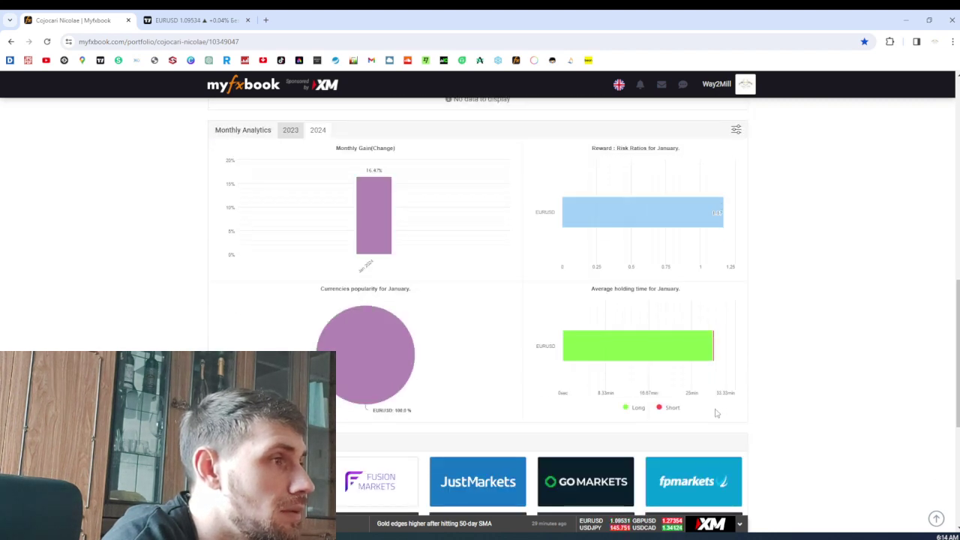
scroll(716, 412, up, 3)
scroll(675, 405, up, 2)
scroll(638, 405, up, 3)
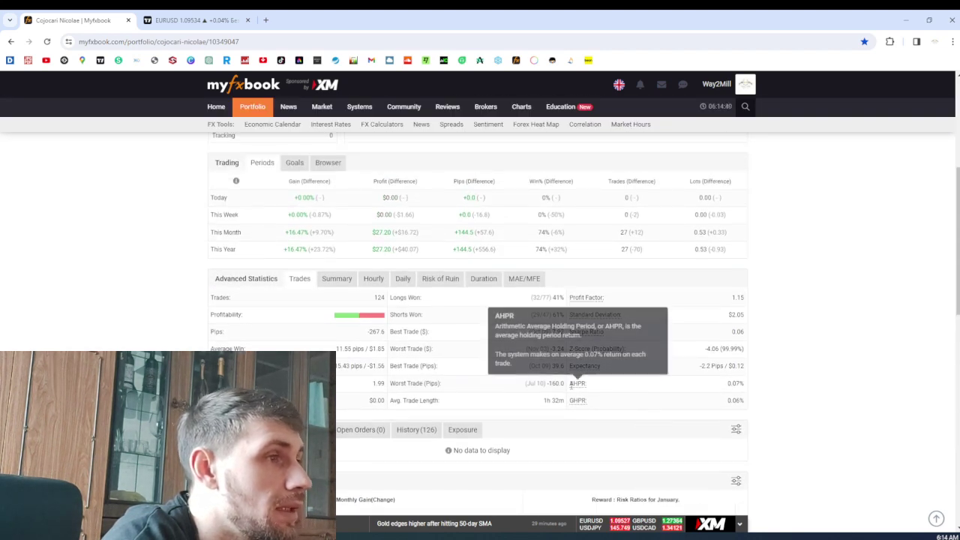
scroll(577, 383, up, 3)
scroll(555, 382, up, 1)
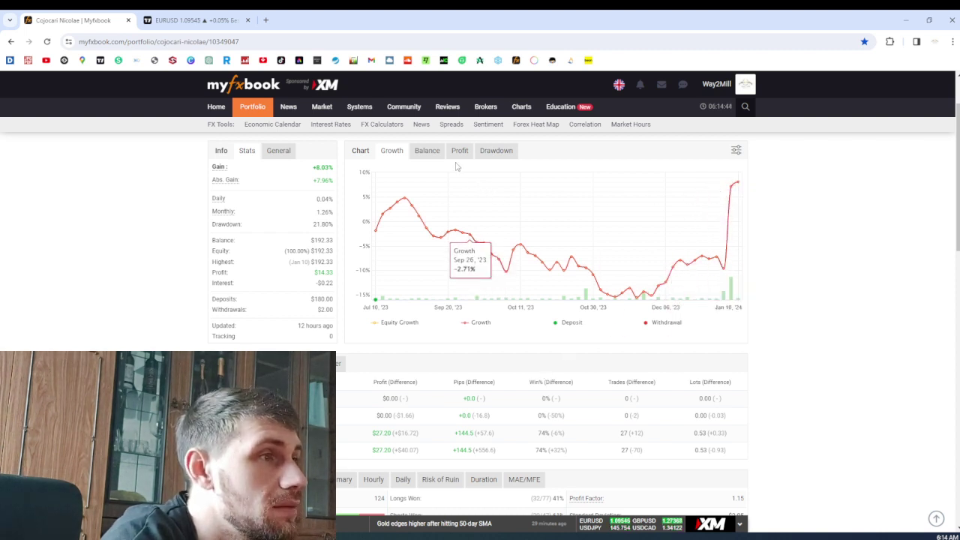
scroll(427, 225, up, 3)
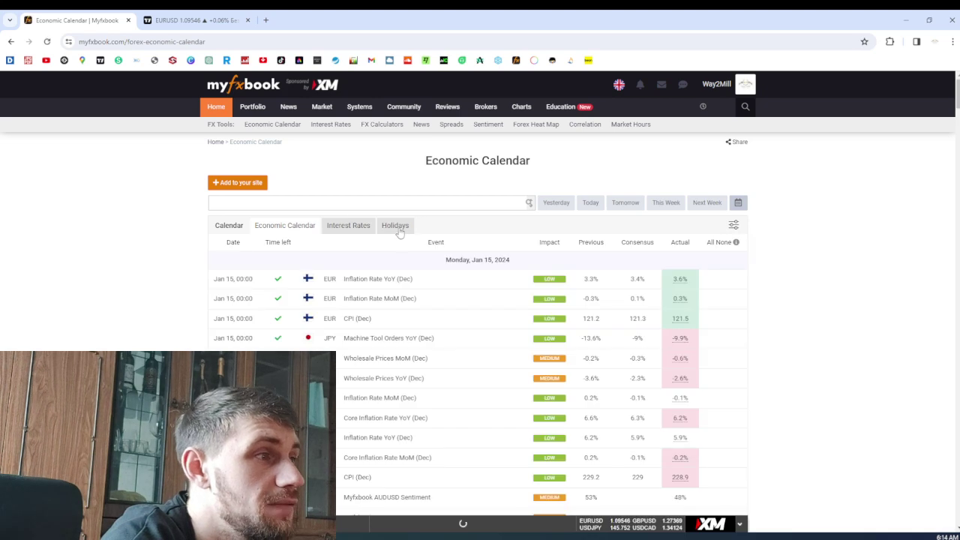
scroll(438, 251, down, 1)
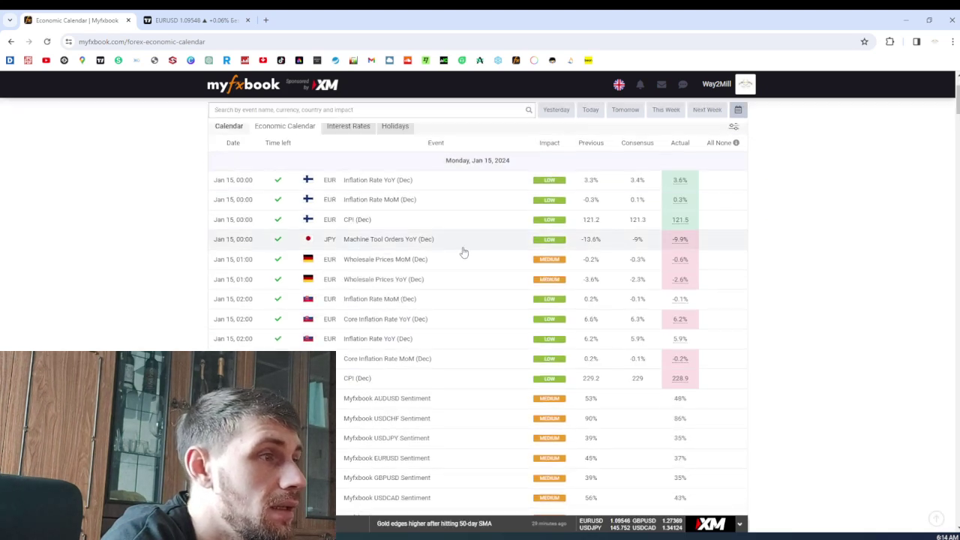
scroll(464, 253, down, 2)
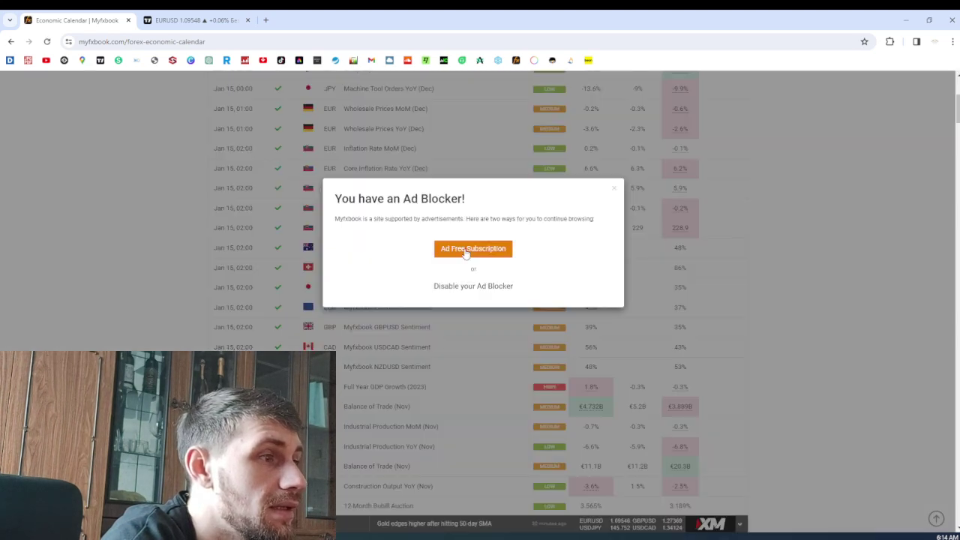
Step: Dismiss the economic calendar's ad-blocker notice, then go back to the EURUSD chart
click(617, 191)
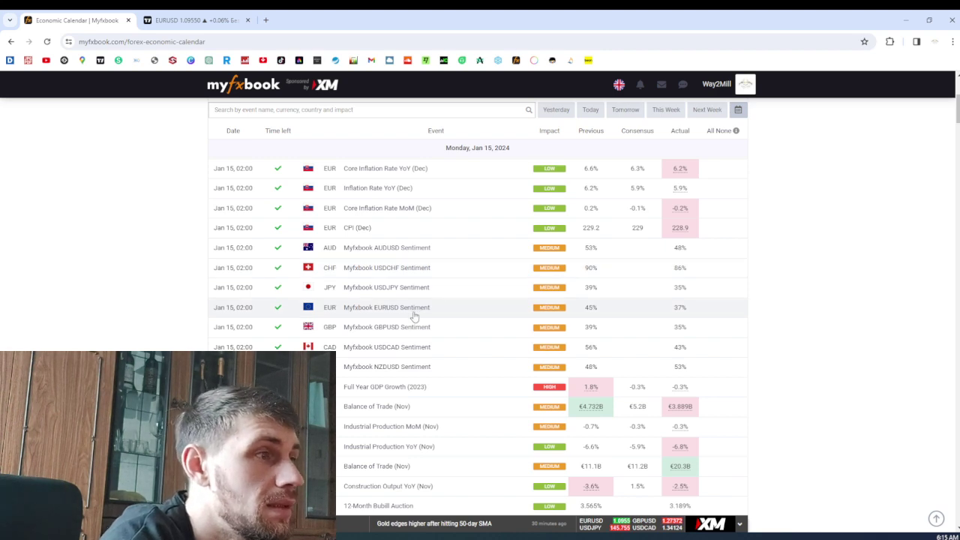
scroll(414, 315, up, 3)
scroll(435, 285, up, 2)
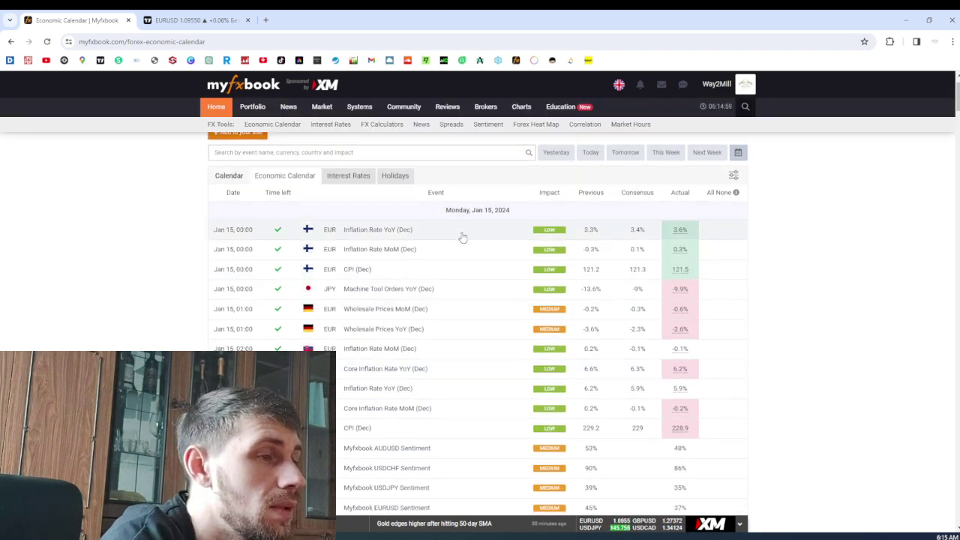
scroll(463, 237, down, 5)
scroll(465, 247, down, 5)
scroll(465, 255, down, 5)
scroll(471, 264, down, 2)
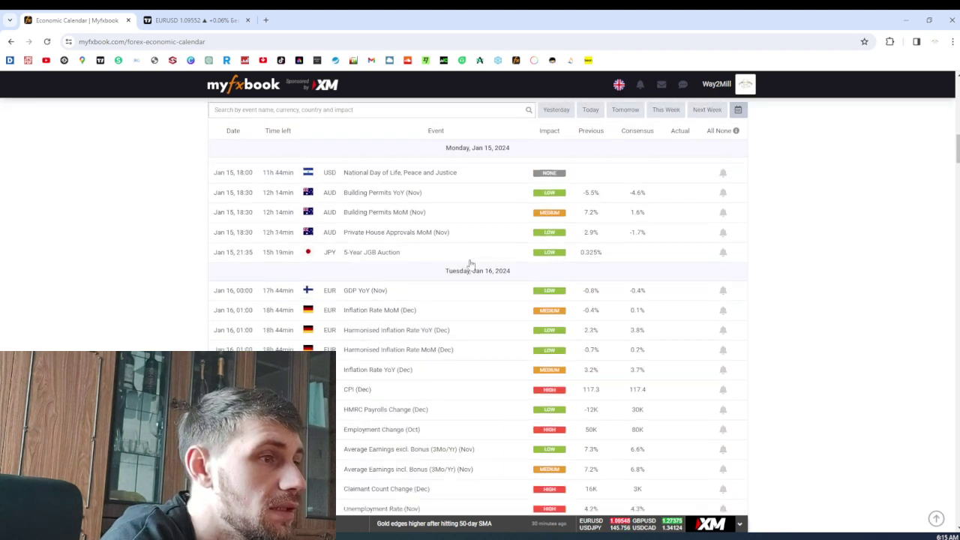
scroll(470, 263, down, 1)
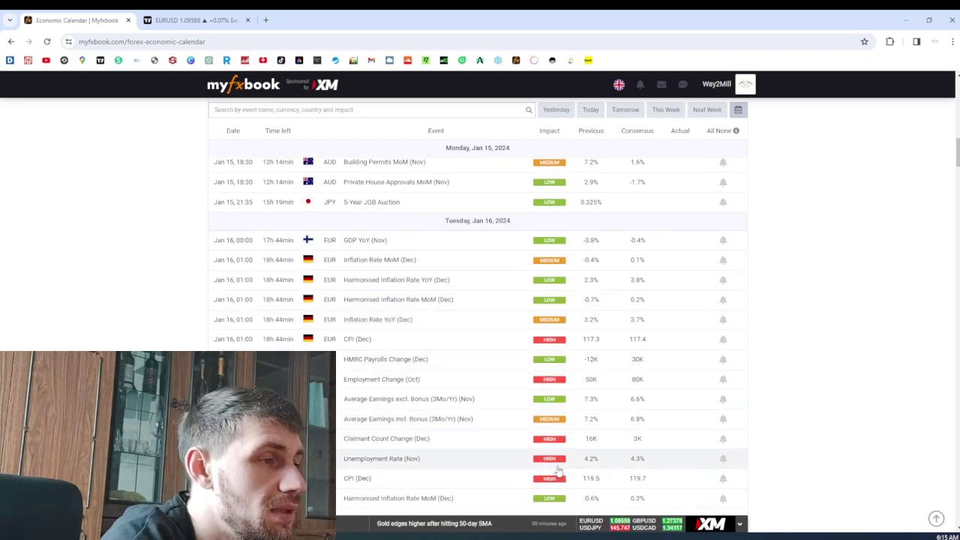
scroll(558, 465, down, 2)
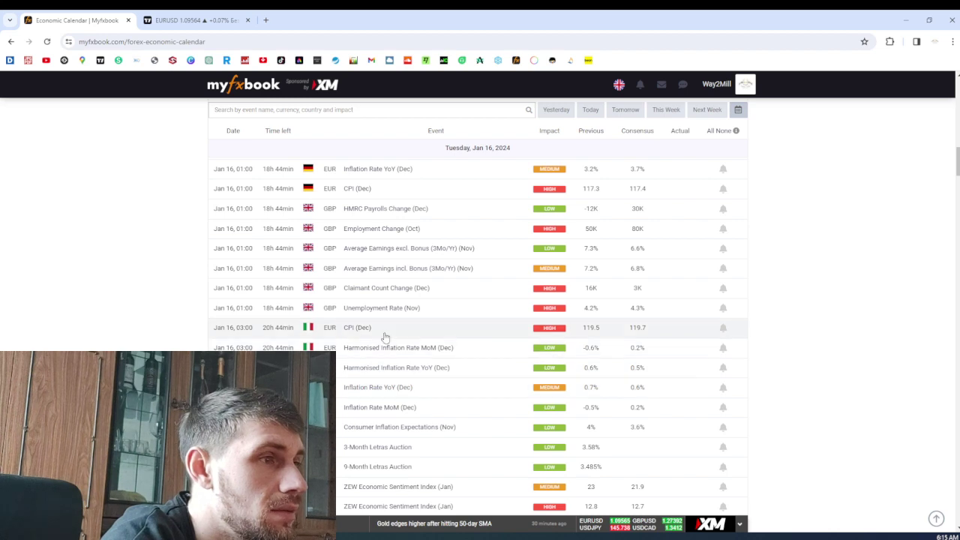
scroll(460, 346, up, 3)
scroll(517, 360, up, 3)
scroll(517, 390, up, 2)
scroll(524, 405, up, 2)
scroll(531, 426, down, 1)
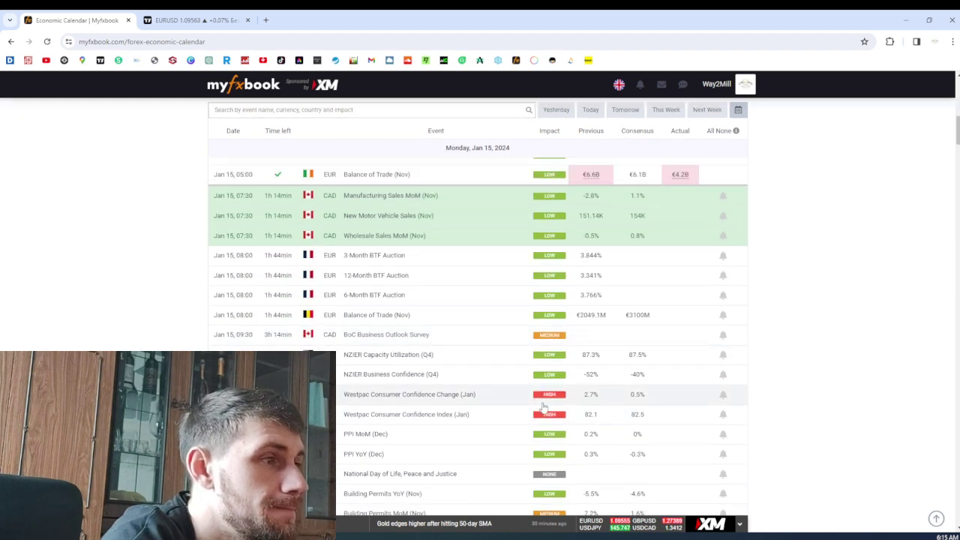
scroll(544, 417, down, 3)
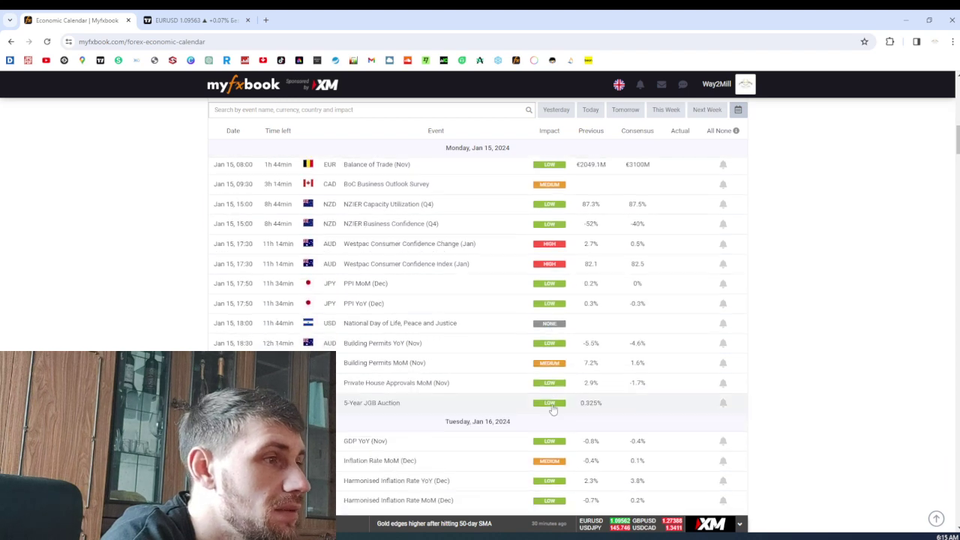
scroll(539, 413, down, 2)
scroll(532, 409, up, 5)
scroll(524, 405, up, 2)
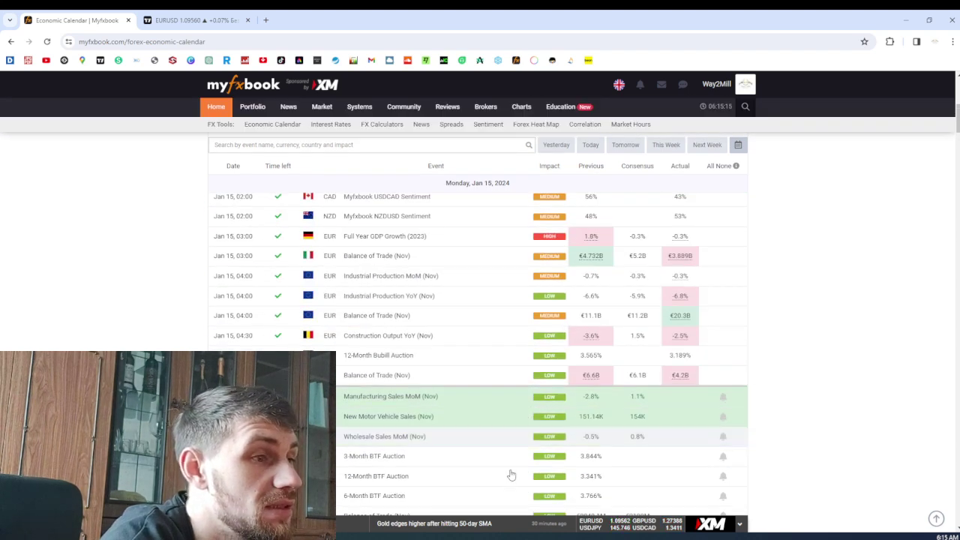
scroll(518, 450, down, 1)
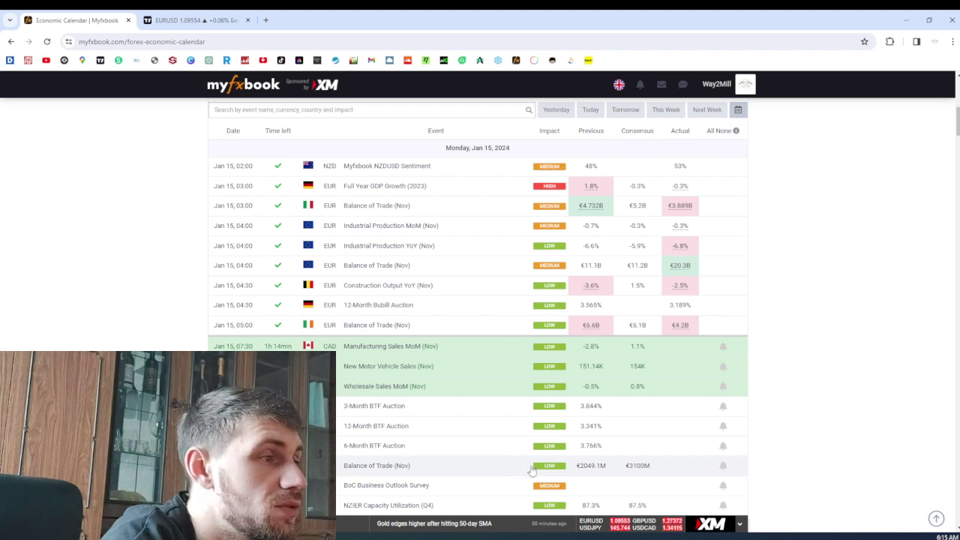
scroll(506, 474, up, 3)
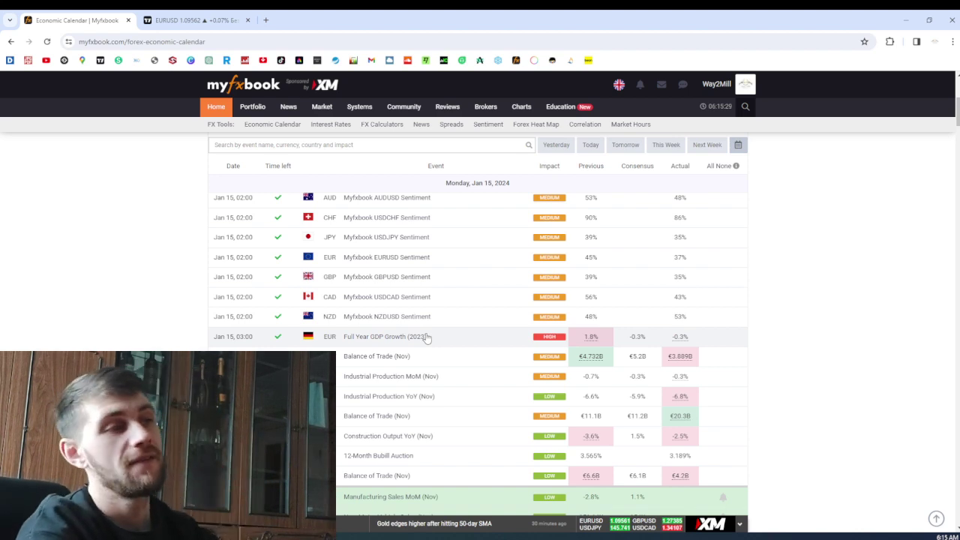
click(195, 20)
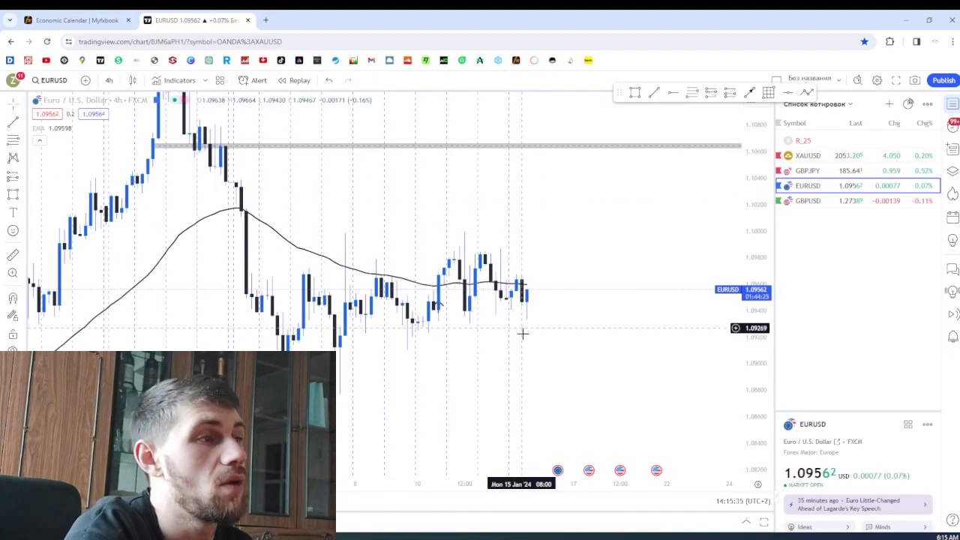